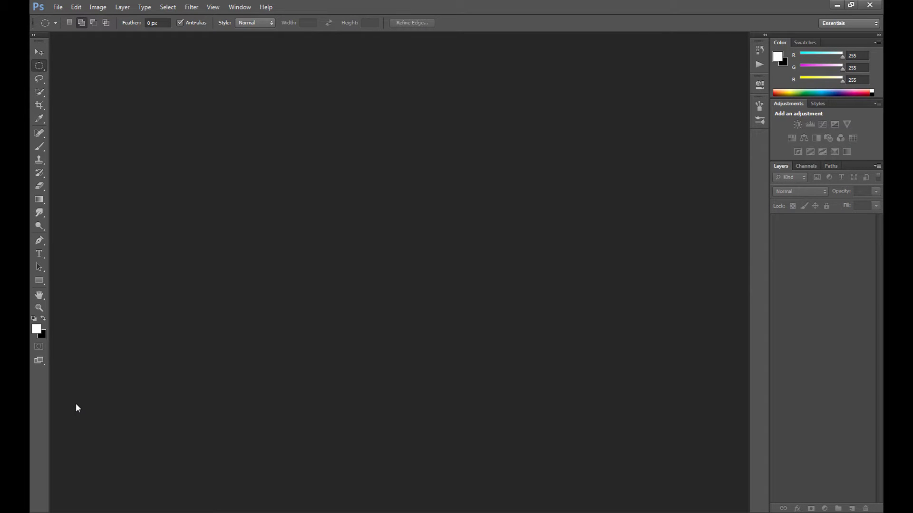
Step: Create a new 1920×1080 px, 72 ppi document with a black Background
{"action": "left_click", "coordinate": [58, 7]}
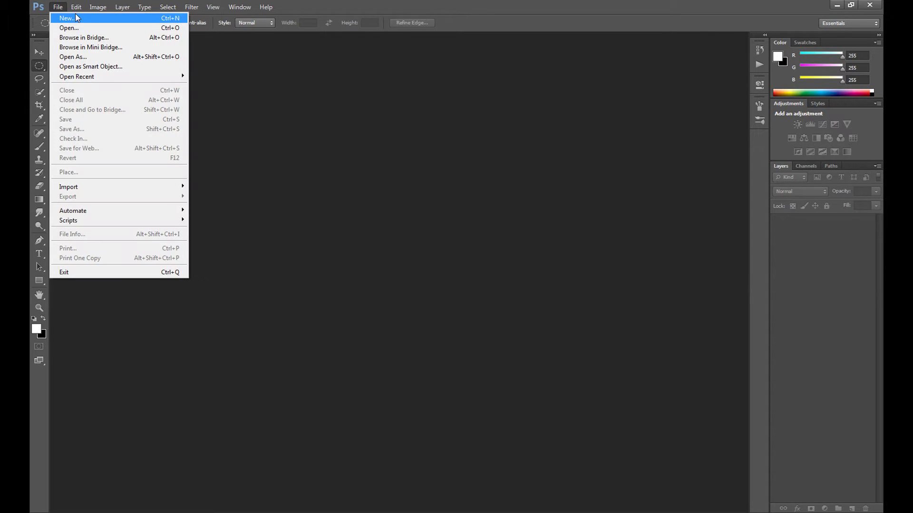
{"action": "left_click", "coordinate": [75, 16]}
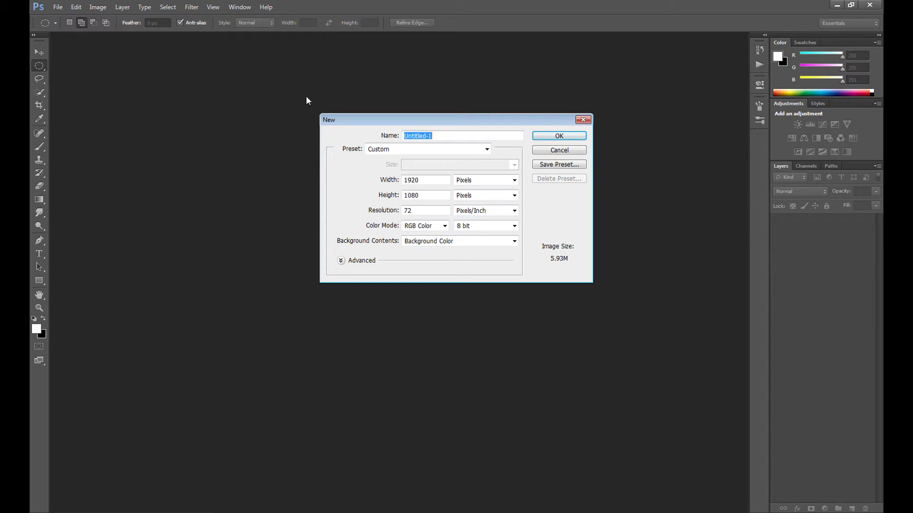
{"action": "left_click", "coordinate": [562, 134]}
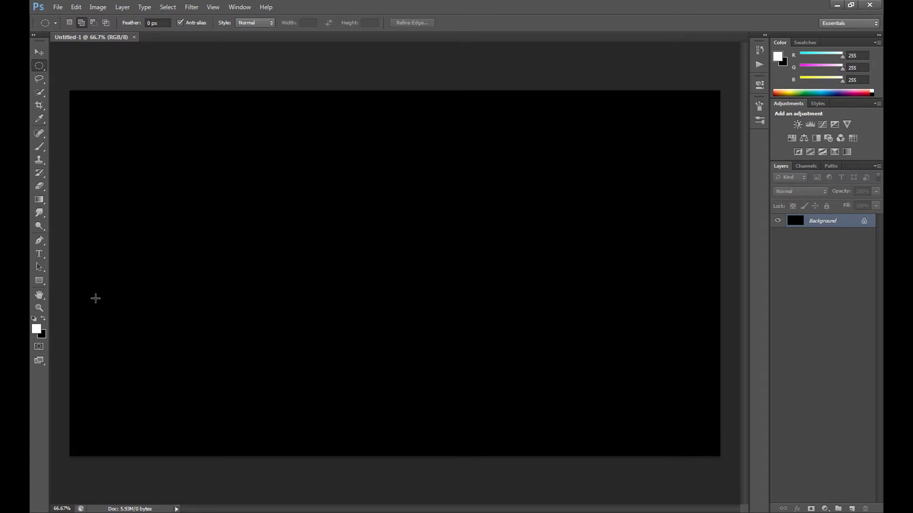
Step: Type 'Broken' in white 350 pt Cooper Std Black and move it down to the canvas centre
{"action": "left_click", "coordinate": [41, 255]}
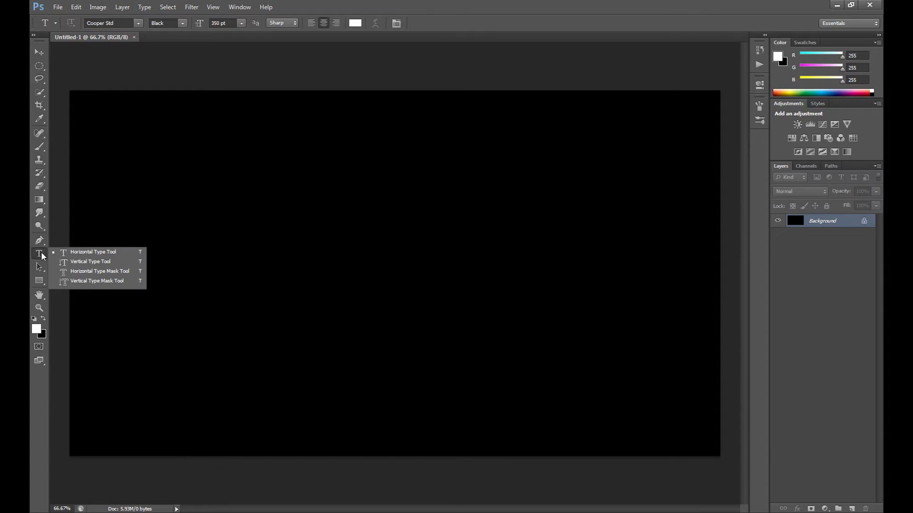
{"action": "left_click", "coordinate": [41, 255]}
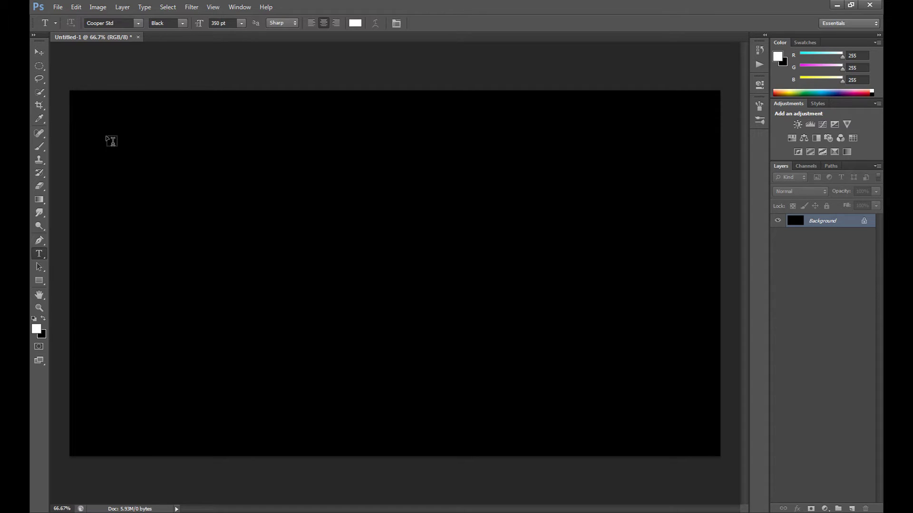
{"action": "mouse_move", "coordinate": [110, 138]}
{"action": "left_mouse_down"}
{"action": "mouse_move", "coordinate": [204, 287]}
{"action": "mouse_move", "coordinate": [399, 361]}
{"action": "mouse_move", "coordinate": [656, 370]}
{"action": "mouse_move", "coordinate": [682, 390]}
{"action": "left_mouse_up"}
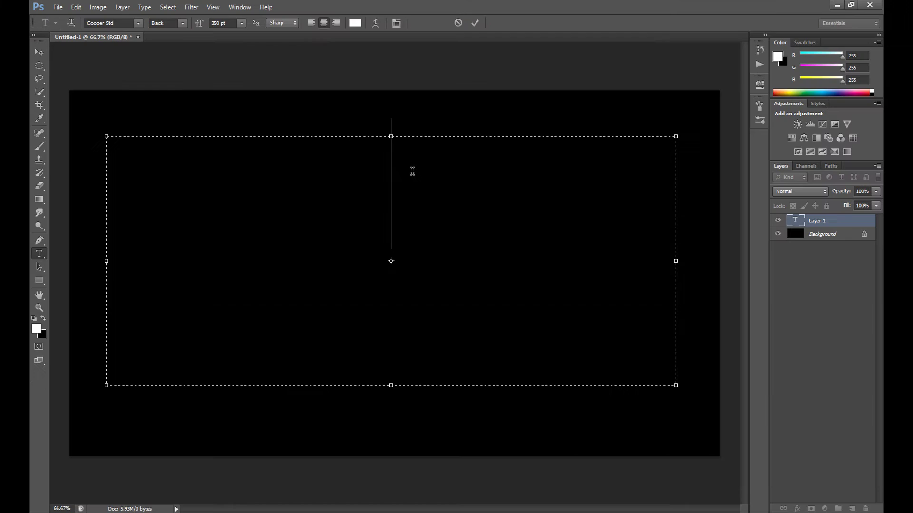
{"action": "type", "text": "Broekn"}
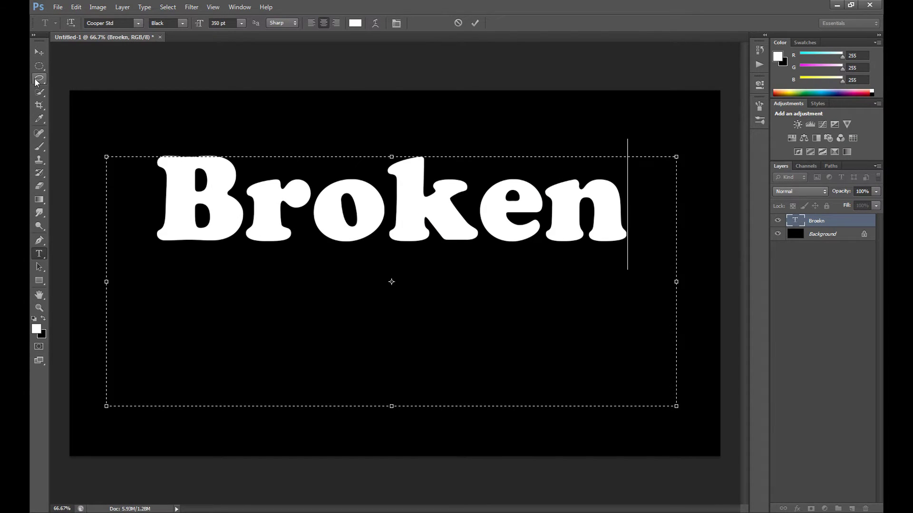
{"action": "left_click", "coordinate": [38, 52]}
{"action": "left_click_drag", "start_coordinate": [406, 205], "coordinate": [403, 262]}
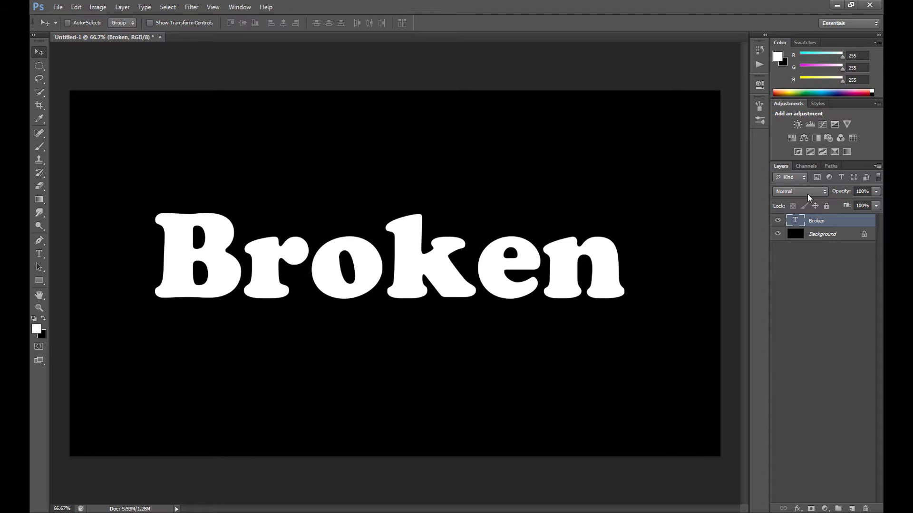
Step: Open the Broken layer's Blending Options and enable Bevel & Emboss
{"action": "right_click", "coordinate": [806, 222]}
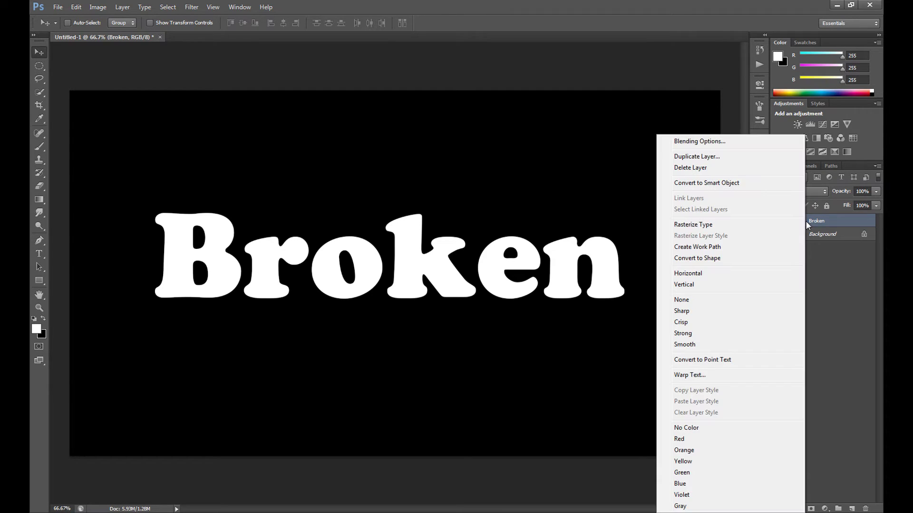
{"action": "left_click", "coordinate": [725, 143]}
{"action": "left_click_drag", "start_coordinate": [700, 150], "coordinate": [636, 155]}
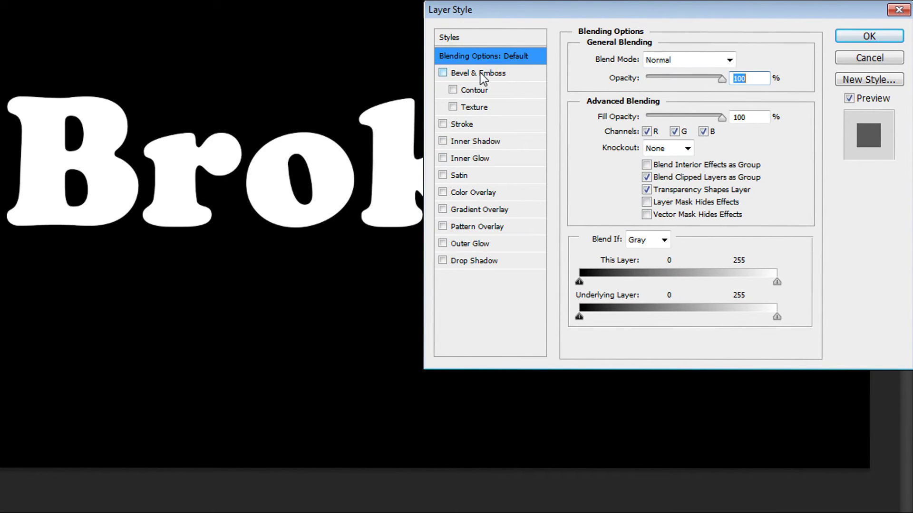
{"action": "left_click", "coordinate": [480, 73]}
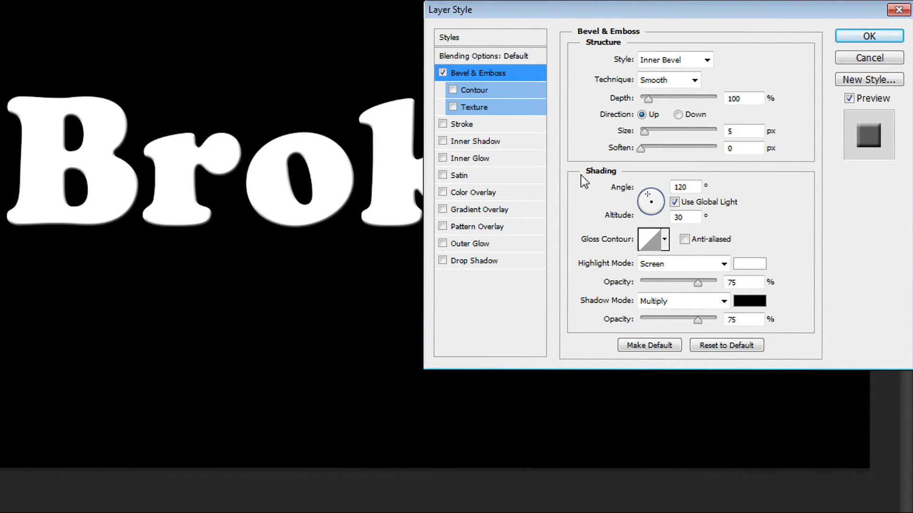
Step: Set the bevel to 40° angle, 20° altitude, 80% highlight and 40% shadow opacity
{"action": "left_click", "coordinate": [685, 187]}
{"action": "type", "text": "40"}
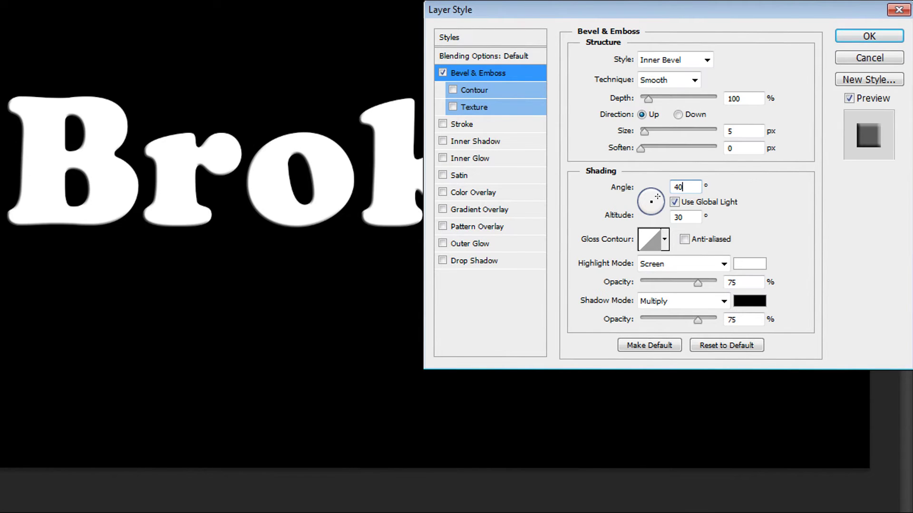
{"action": "double_click", "coordinate": [683, 217]}
{"action": "type", "text": "20"}
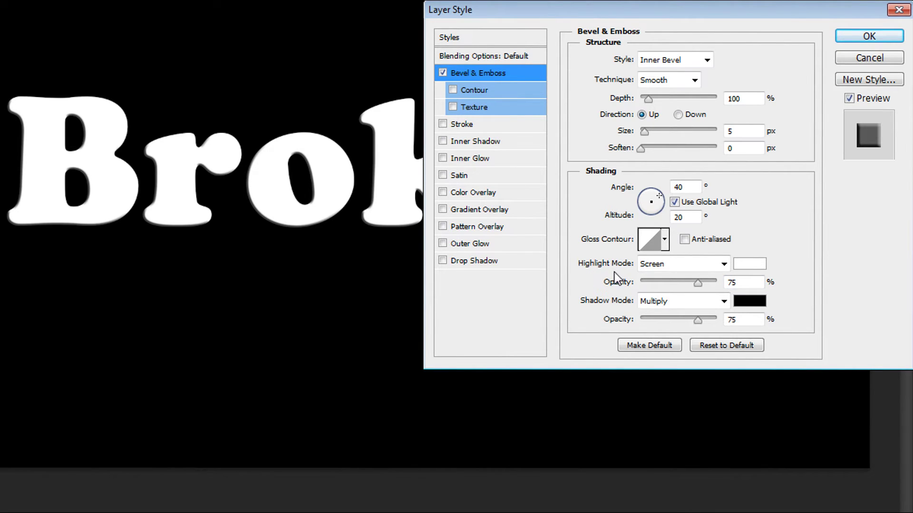
{"action": "double_click", "coordinate": [730, 282]}
{"action": "type", "text": "80"}
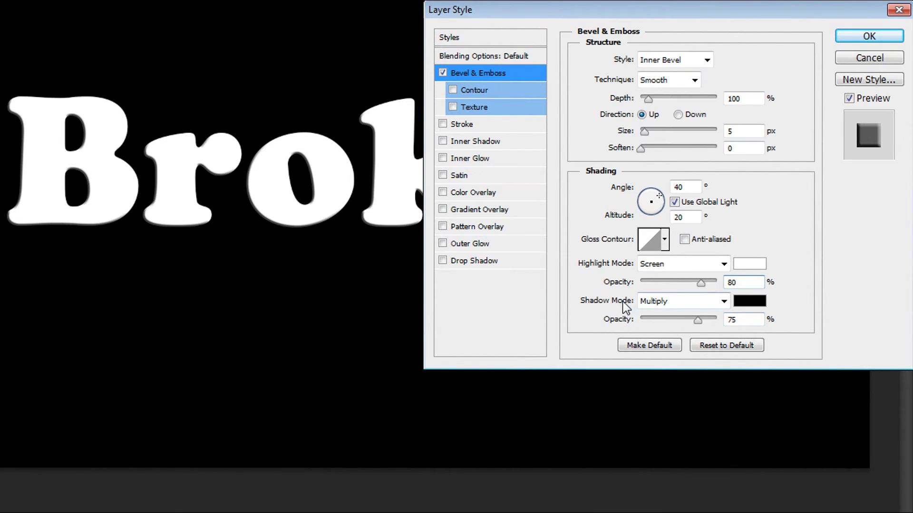
{"action": "key", "text": "Tab"}
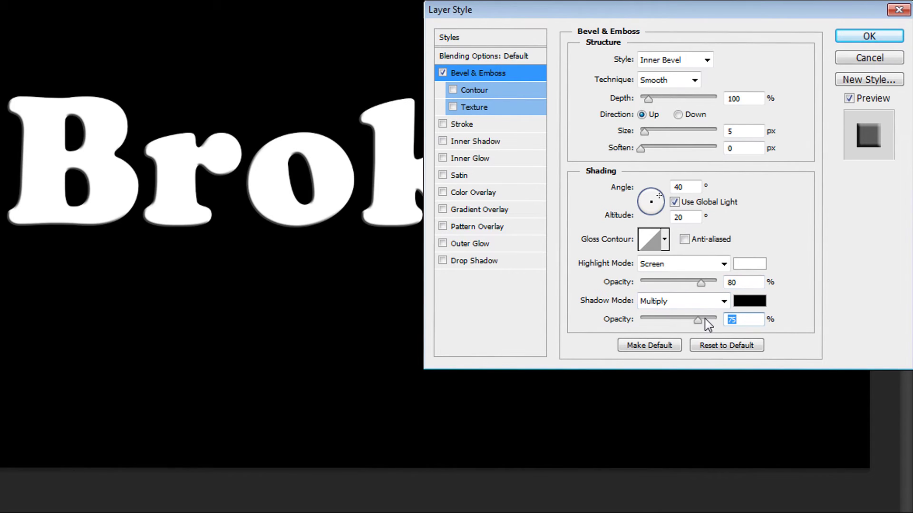
{"action": "type", "text": "40"}
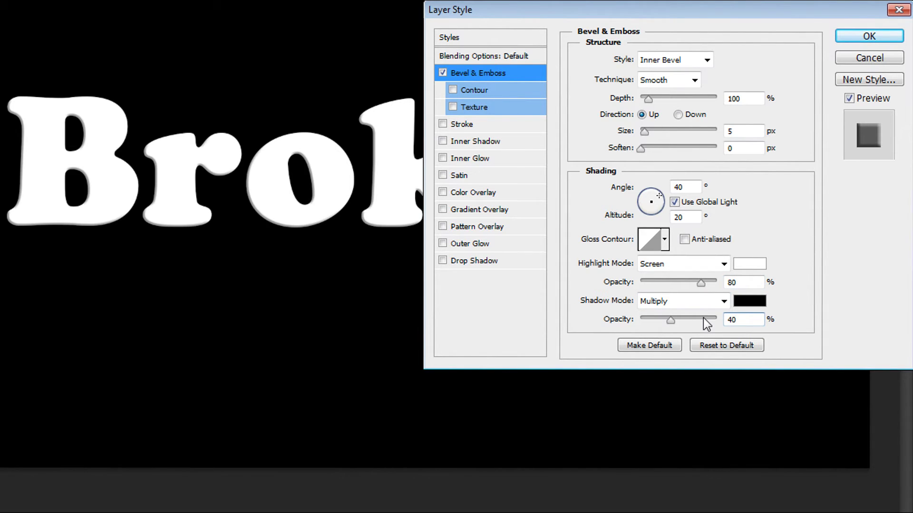
Step: Enable Inner Shadow on the Broken text with a 20 px size
{"action": "left_click", "coordinate": [488, 143]}
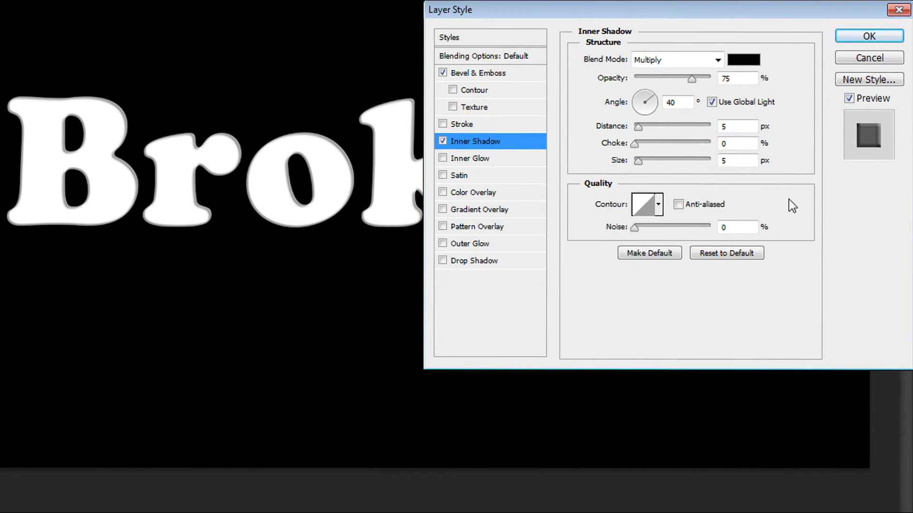
{"action": "left_click", "coordinate": [734, 160]}
{"action": "type", "text": "20"}
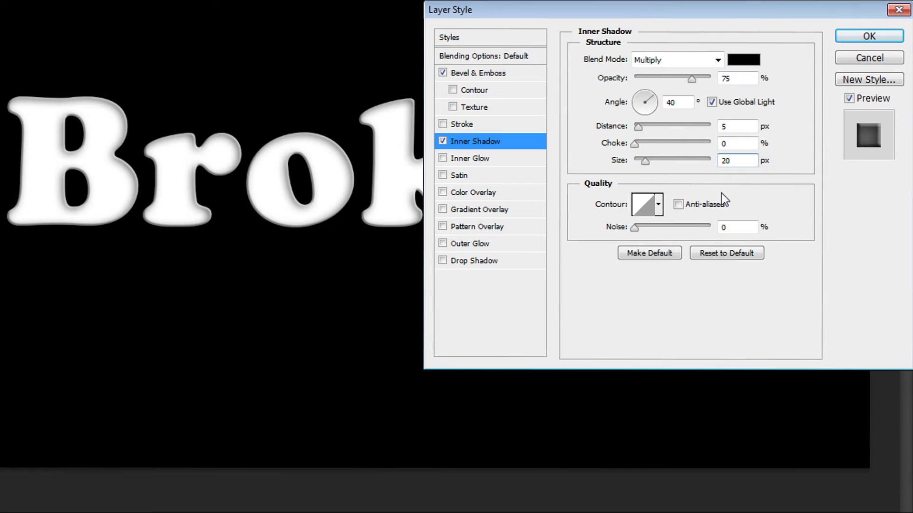
Step: Add a Foreground to Background Gradient Overlay and pick cream (H37 S9 B94) for its end stop
{"action": "left_click", "coordinate": [488, 209]}
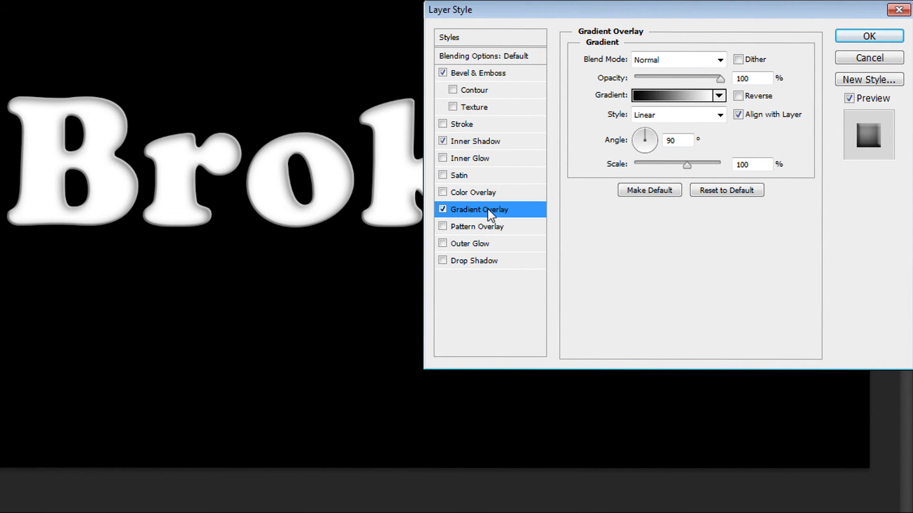
{"action": "left_click", "coordinate": [665, 101]}
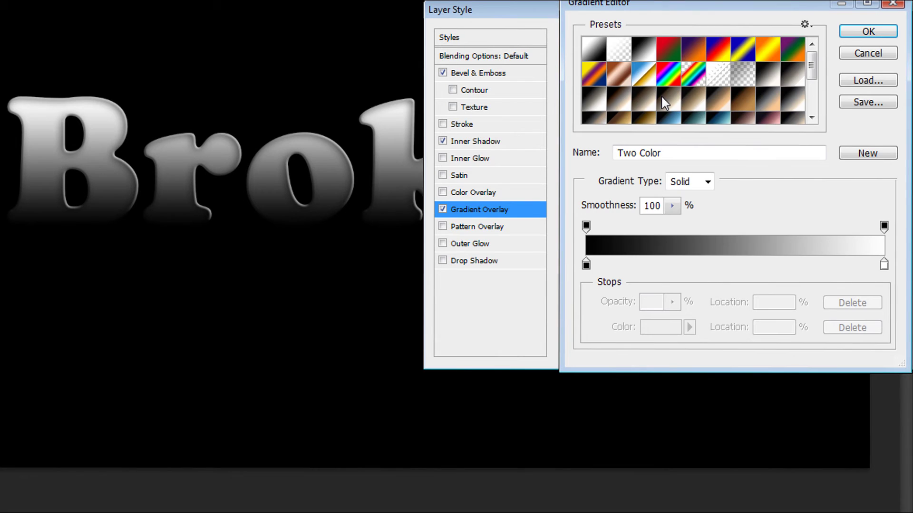
{"action": "left_click", "coordinate": [593, 50]}
{"action": "left_click", "coordinate": [883, 265]}
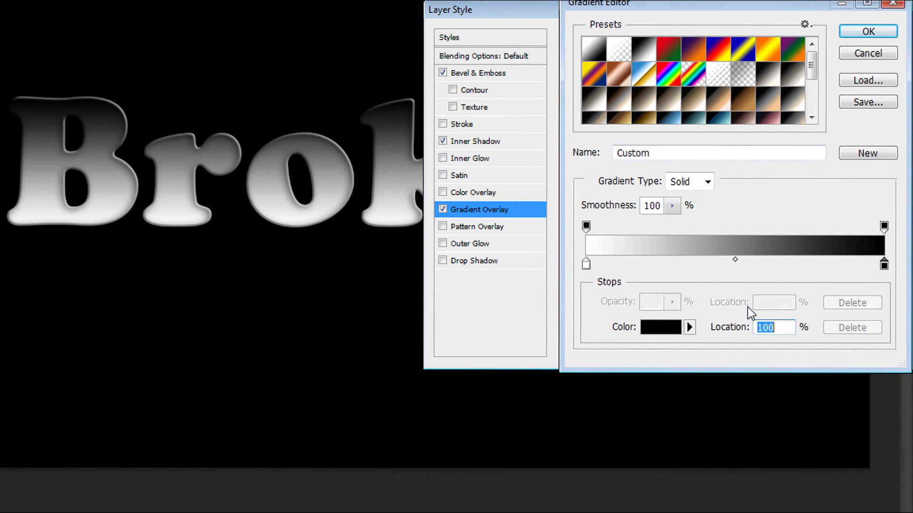
{"action": "left_click", "coordinate": [667, 334]}
{"action": "left_click", "coordinate": [531, 346]}
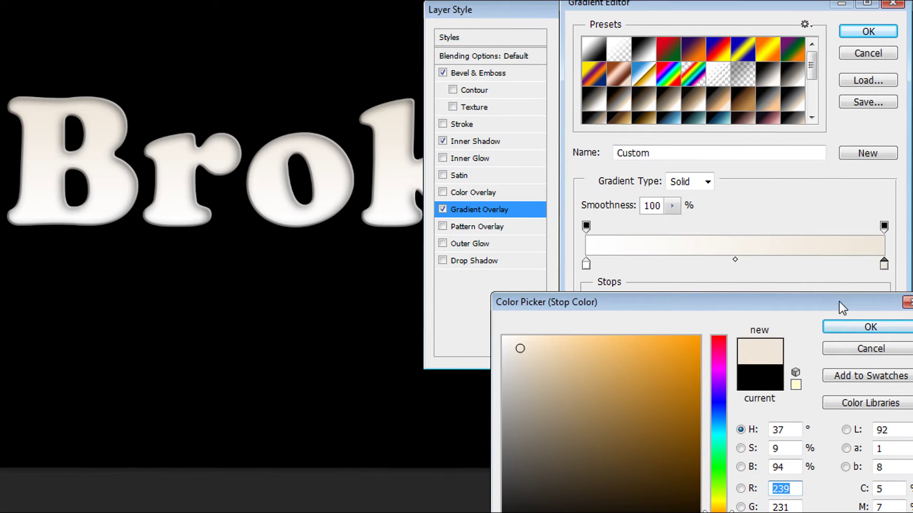
Step: Confirm the white-to-cream gradient, apply the layer style, and temporarily hide the effects
{"action": "left_click", "coordinate": [854, 323]}
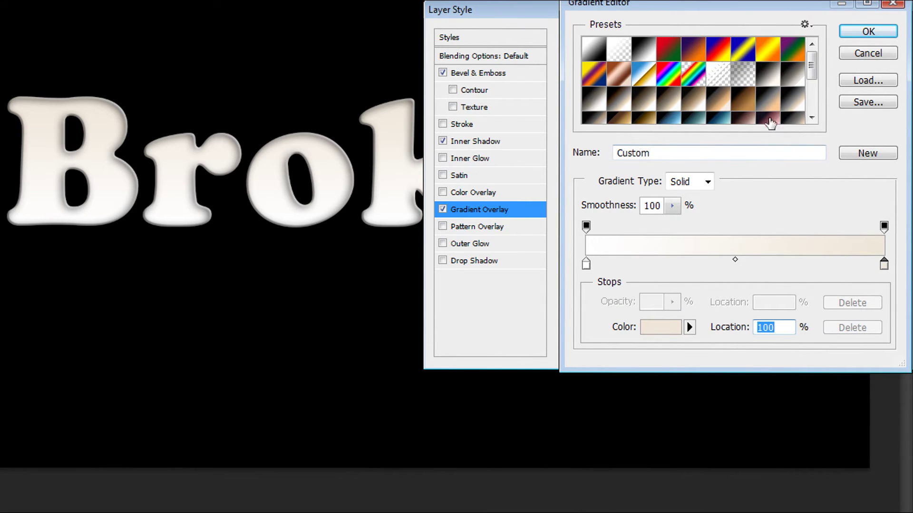
{"action": "left_click", "coordinate": [858, 32]}
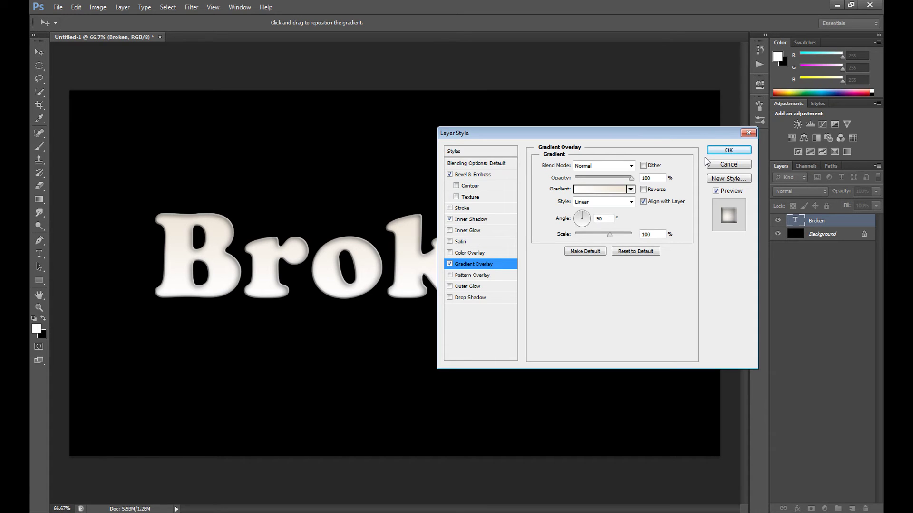
{"action": "left_click", "coordinate": [728, 152]}
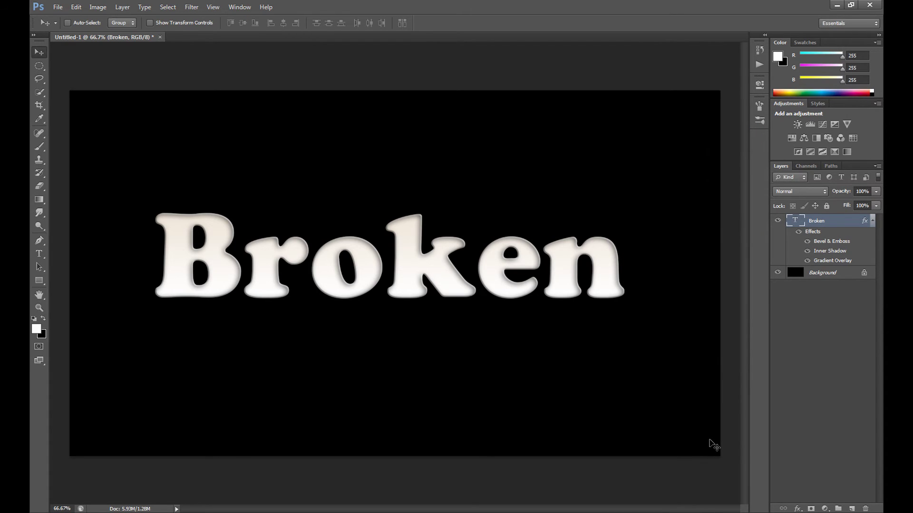
{"action": "left_click", "coordinate": [799, 233]}
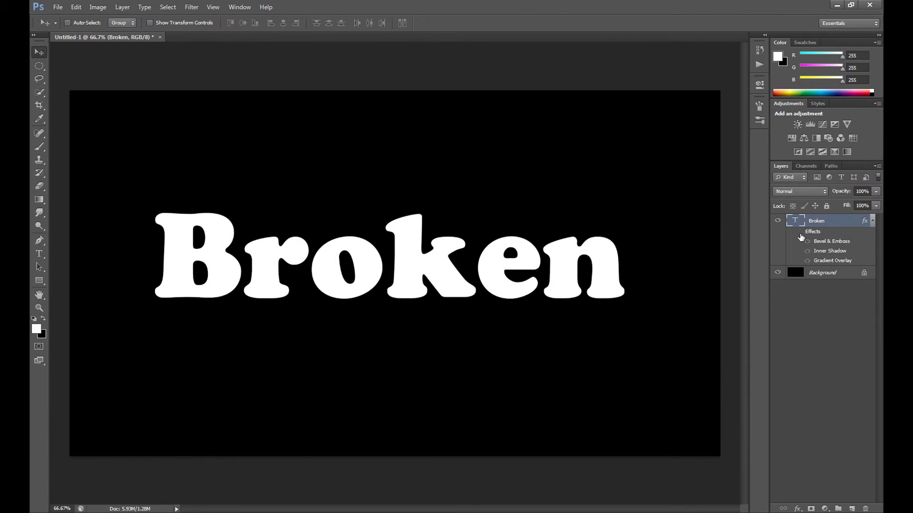
Step: Show the Broken layer's Effects again to reveal the embossed cream lettering
{"action": "left_click", "coordinate": [800, 233]}
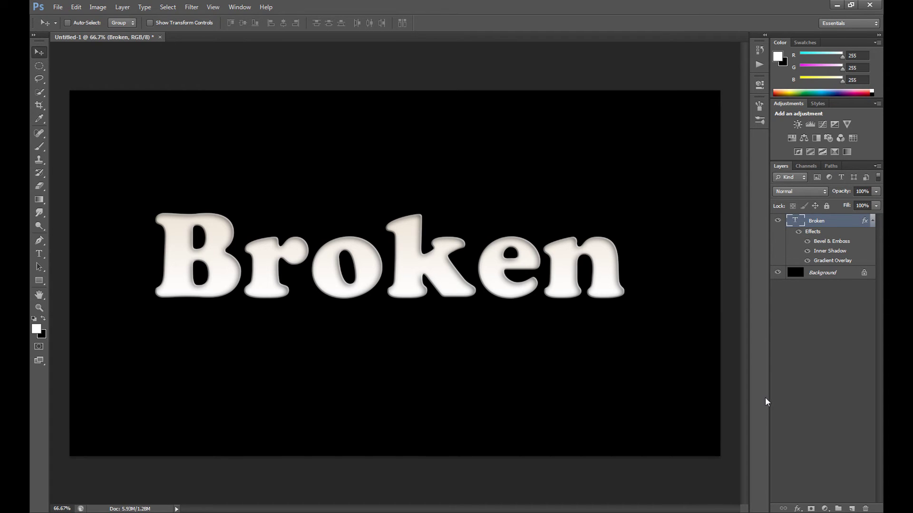
Step: Rasterize the Broken type layer with Rasterize Type
{"action": "right_click", "coordinate": [824, 222]}
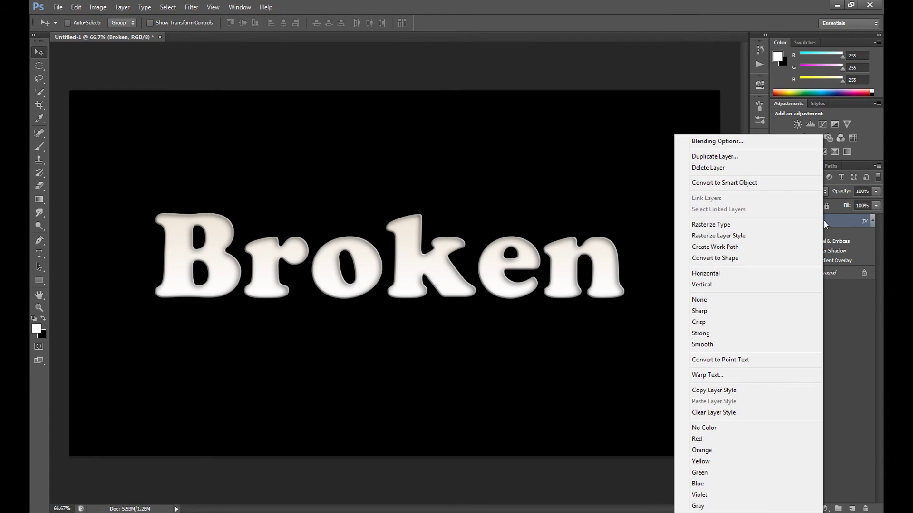
{"action": "left_click", "coordinate": [761, 225]}
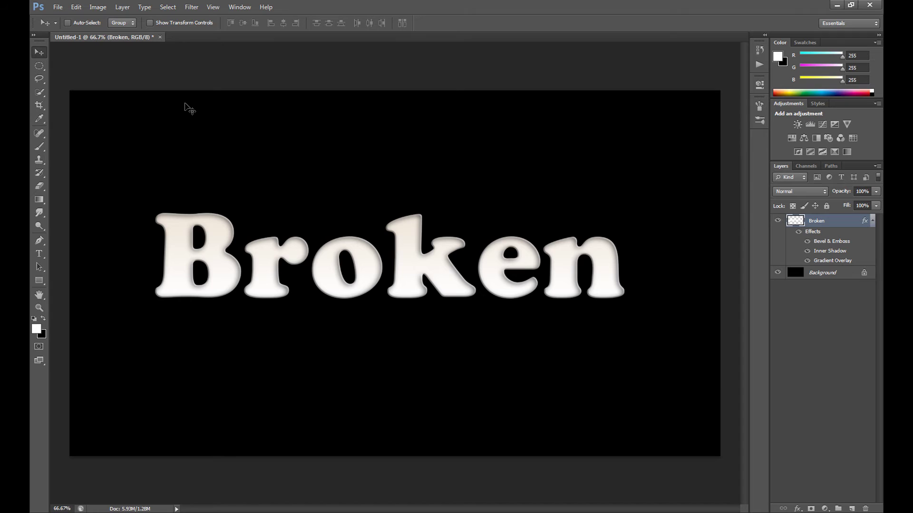
Step: Lasso chunks at the tops of the B and k and shift them slightly out of place
{"action": "left_click", "coordinate": [39, 79]}
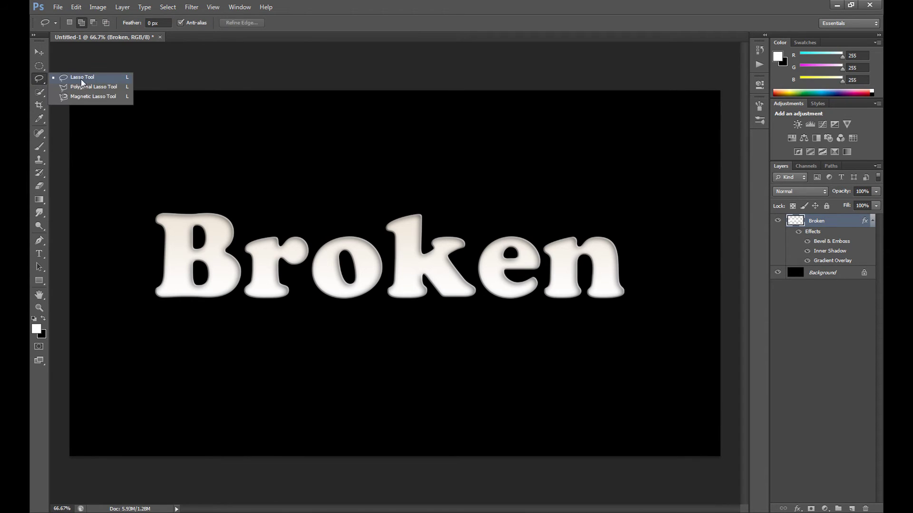
{"action": "left_click", "coordinate": [39, 81]}
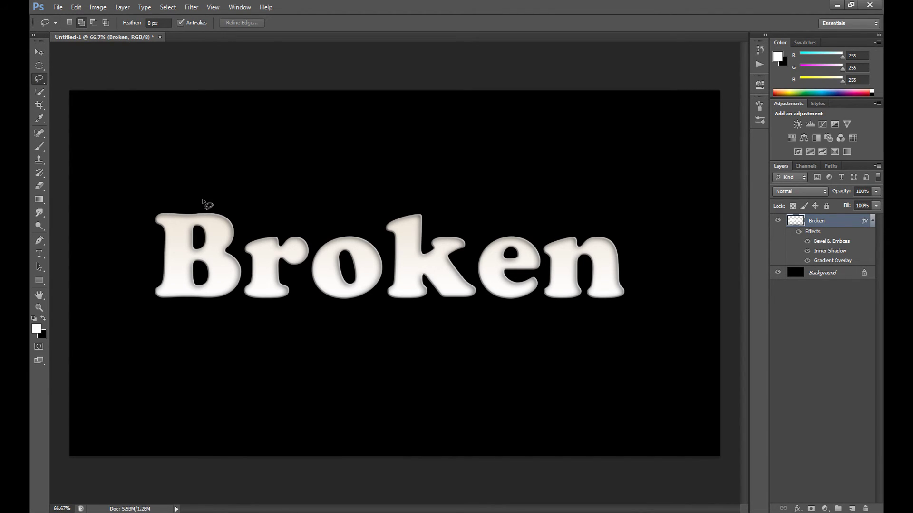
{"action": "mouse_move", "coordinate": [156, 233]}
{"action": "left_mouse_down"}
{"action": "mouse_move", "coordinate": [157, 206]}
{"action": "mouse_move", "coordinate": [206, 205]}
{"action": "left_mouse_up"}
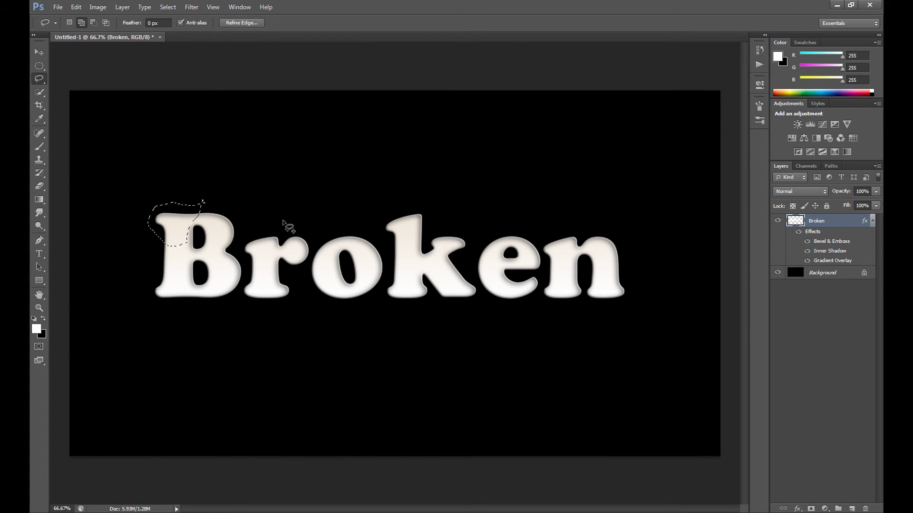
{"action": "mouse_move", "coordinate": [432, 224]}
{"action": "left_mouse_down"}
{"action": "mouse_move", "coordinate": [389, 241]}
{"action": "mouse_move", "coordinate": [376, 228]}
{"action": "mouse_move", "coordinate": [416, 207]}
{"action": "mouse_move", "coordinate": [436, 232]}
{"action": "left_mouse_up"}
{"action": "left_click", "coordinate": [45, 54]}
{"action": "left_click_drag", "start_coordinate": [184, 215], "coordinate": [181, 217]}
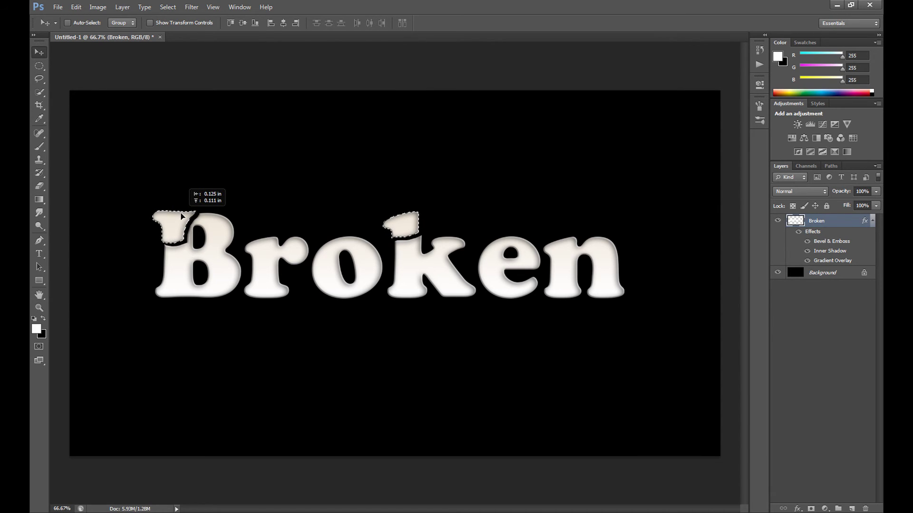
{"action": "key", "text": "ctrl+d"}
Step: Lasso chunks at the bottoms of the B, r, k and n and shift them slightly sideways
{"action": "key", "text": "l"}
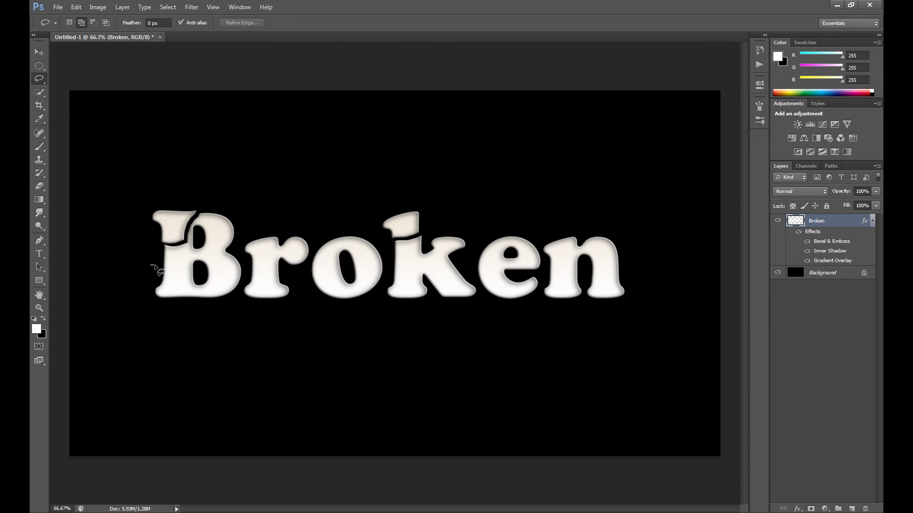
{"action": "mouse_move", "coordinate": [150, 265]}
{"action": "left_mouse_down"}
{"action": "mouse_move", "coordinate": [205, 288]}
{"action": "mouse_move", "coordinate": [193, 312]}
{"action": "mouse_move", "coordinate": [157, 317]}
{"action": "mouse_move", "coordinate": [153, 267]}
{"action": "left_mouse_up"}
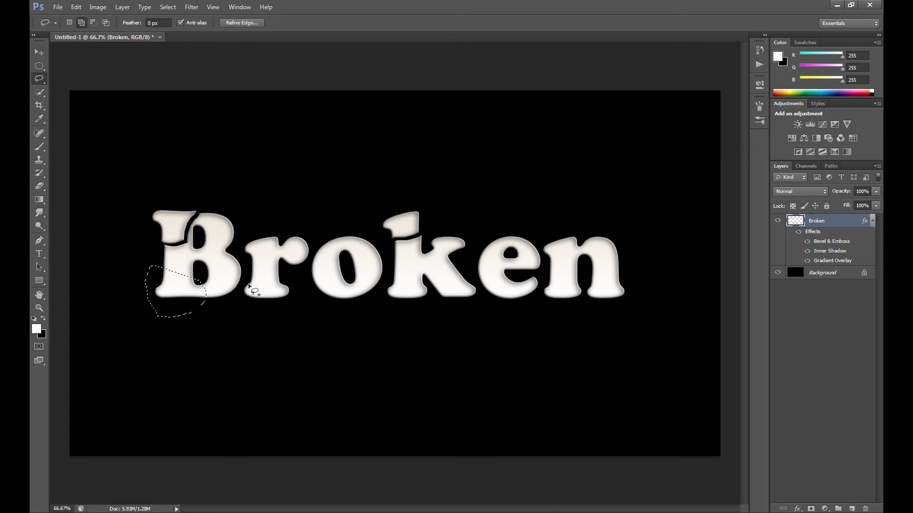
{"action": "mouse_move", "coordinate": [264, 286]}
{"action": "left_mouse_down"}
{"action": "mouse_move", "coordinate": [274, 310]}
{"action": "mouse_move", "coordinate": [243, 302]}
{"action": "mouse_move", "coordinate": [247, 280]}
{"action": "left_mouse_up"}
{"action": "mouse_move", "coordinate": [386, 275]}
{"action": "left_mouse_down"}
{"action": "mouse_move", "coordinate": [423, 294]}
{"action": "mouse_move", "coordinate": [419, 310]}
{"action": "mouse_move", "coordinate": [381, 298]}
{"action": "mouse_move", "coordinate": [387, 275]}
{"action": "left_mouse_up"}
{"action": "mouse_move", "coordinate": [545, 272]}
{"action": "left_mouse_down"}
{"action": "mouse_move", "coordinate": [577, 291]}
{"action": "mouse_move", "coordinate": [559, 304]}
{"action": "mouse_move", "coordinate": [543, 288]}
{"action": "mouse_move", "coordinate": [551, 277]}
{"action": "left_mouse_up"}
{"action": "left_click", "coordinate": [39, 51]}
{"action": "left_click_drag", "start_coordinate": [177, 299], "coordinate": [174, 299]}
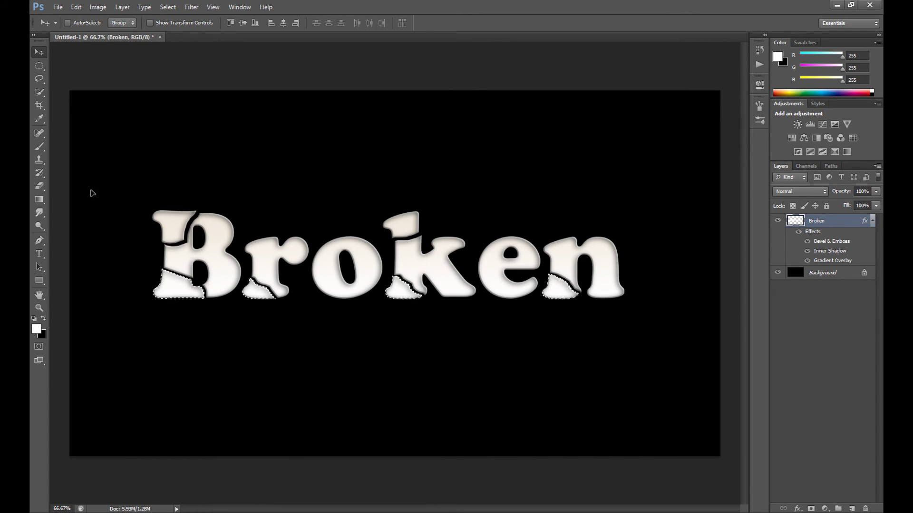
Step: Lasso pieces across the r, o and e and nudge them up and right
{"action": "left_click", "coordinate": [39, 66]}
{"action": "right_click", "coordinate": [221, 205]}
{"action": "left_click", "coordinate": [252, 211]}
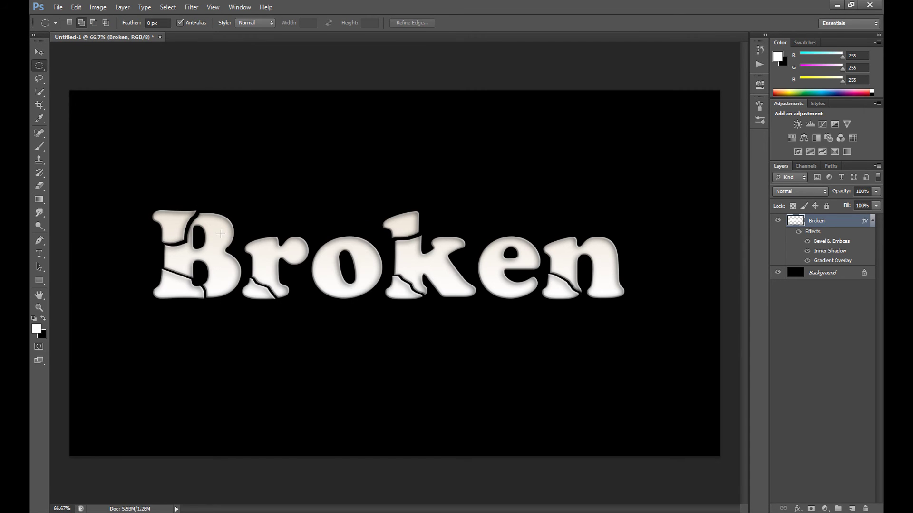
{"action": "key", "text": "l"}
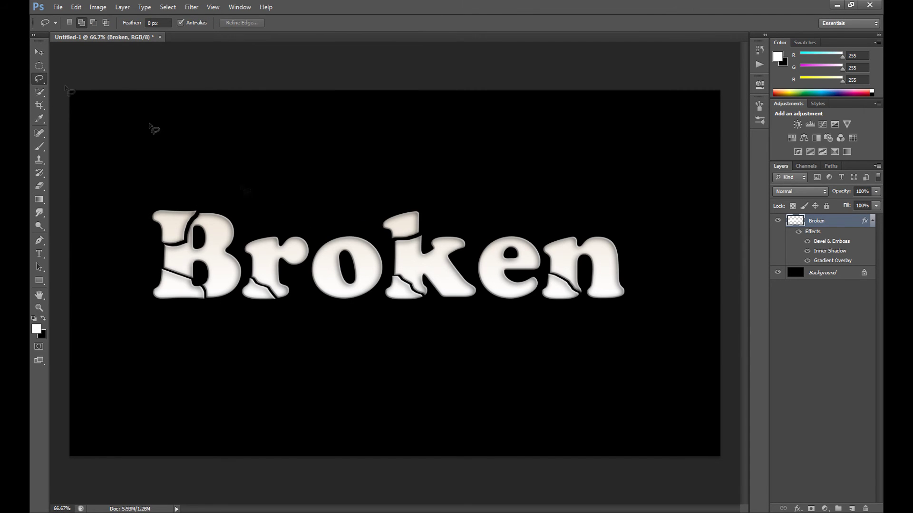
{"action": "mouse_move", "coordinate": [329, 230]}
{"action": "left_mouse_down"}
{"action": "mouse_move", "coordinate": [344, 263]}
{"action": "mouse_move", "coordinate": [364, 256]}
{"action": "mouse_move", "coordinate": [364, 234]}
{"action": "mouse_move", "coordinate": [338, 232]}
{"action": "left_mouse_up"}
{"action": "mouse_move", "coordinate": [490, 228]}
{"action": "left_mouse_down"}
{"action": "mouse_move", "coordinate": [525, 255]}
{"action": "mouse_move", "coordinate": [530, 239]}
{"action": "mouse_move", "coordinate": [522, 230]}
{"action": "mouse_move", "coordinate": [499, 229]}
{"action": "mouse_move", "coordinate": [441, 258]}
{"action": "mouse_move", "coordinate": [469, 248]}
{"action": "mouse_move", "coordinate": [453, 230]}
{"action": "mouse_move", "coordinate": [432, 231]}
{"action": "left_mouse_up"}
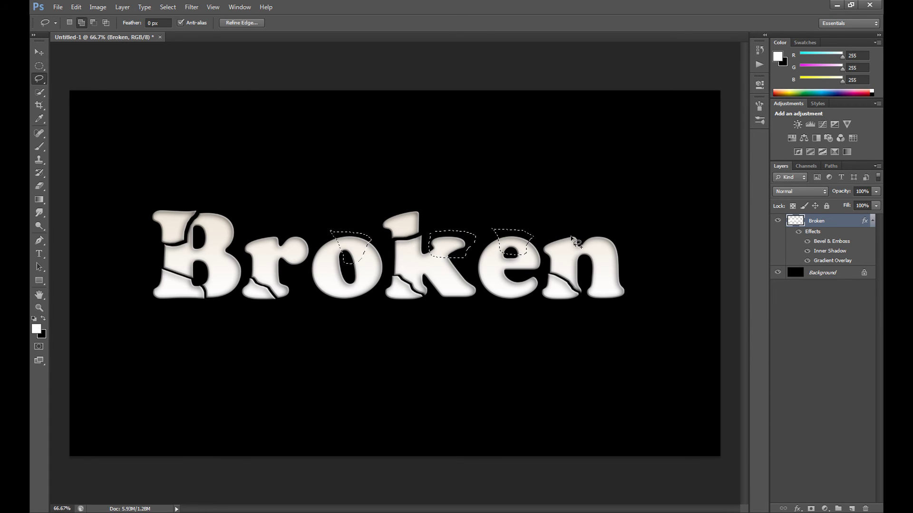
{"action": "left_click", "coordinate": [39, 51]}
{"action": "left_click_drag", "start_coordinate": [346, 241], "coordinate": [347, 239]}
Step: Crack off the right side of the n as a separate fragment
{"action": "key", "text": "m"}
{"action": "left_click", "coordinate": [355, 252]}
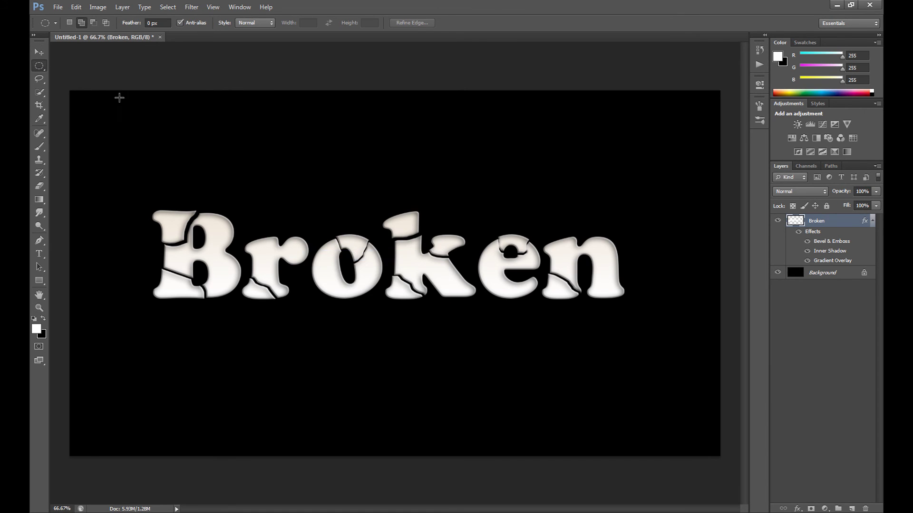
{"action": "left_click", "coordinate": [39, 78]}
{"action": "mouse_move", "coordinate": [580, 233]}
{"action": "left_mouse_down"}
{"action": "mouse_move", "coordinate": [586, 267]}
{"action": "mouse_move", "coordinate": [629, 257]}
{"action": "mouse_move", "coordinate": [613, 234]}
{"action": "mouse_move", "coordinate": [583, 233]}
{"action": "mouse_move", "coordinate": [602, 250]}
{"action": "left_mouse_up"}
{"action": "left_click", "coordinate": [40, 52]}
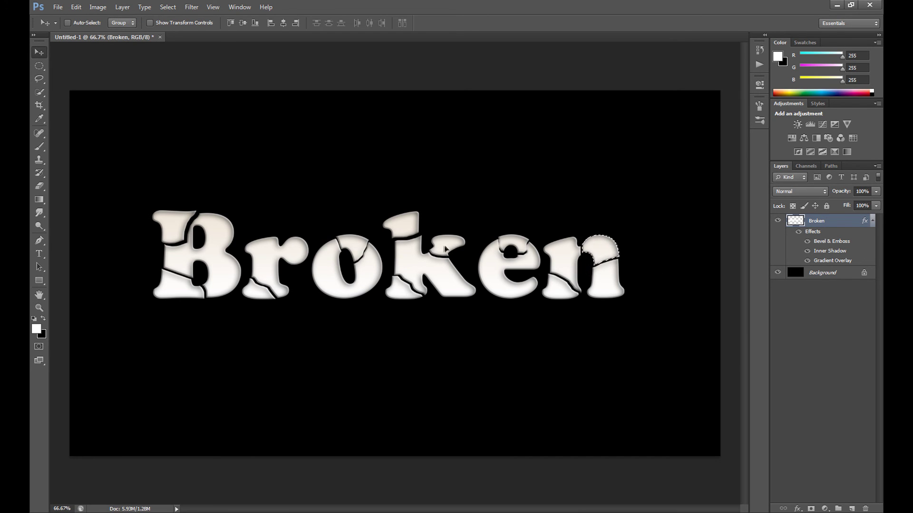
Step: Select the bottom of the o to break it loose as a fragment
{"action": "left_click", "coordinate": [39, 79]}
{"action": "right_click", "coordinate": [189, 194]}
{"action": "left_click", "coordinate": [209, 200]}
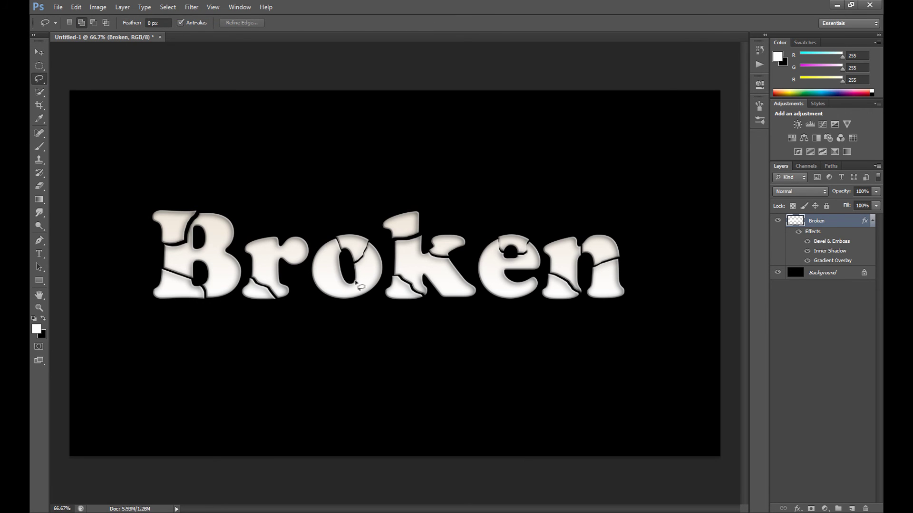
{"action": "mouse_move", "coordinate": [356, 283]}
{"action": "left_mouse_down"}
{"action": "mouse_move", "coordinate": [310, 279]}
{"action": "mouse_move", "coordinate": [310, 307]}
{"action": "mouse_move", "coordinate": [373, 311]}
{"action": "mouse_move", "coordinate": [377, 295]}
{"action": "mouse_move", "coordinate": [347, 276]}
{"action": "mouse_move", "coordinate": [331, 286]}
{"action": "left_mouse_up"}
{"action": "left_click", "coordinate": [39, 52]}
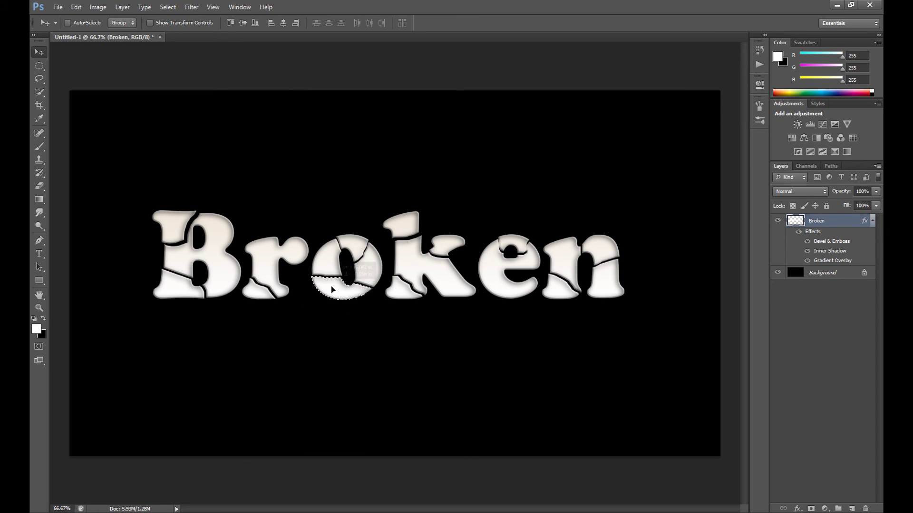
Step: Lasso chunks under the k and e and shift them out of place
{"action": "key", "text": "m"}
{"action": "right_click", "coordinate": [220, 199]}
{"action": "left_click", "coordinate": [273, 208]}
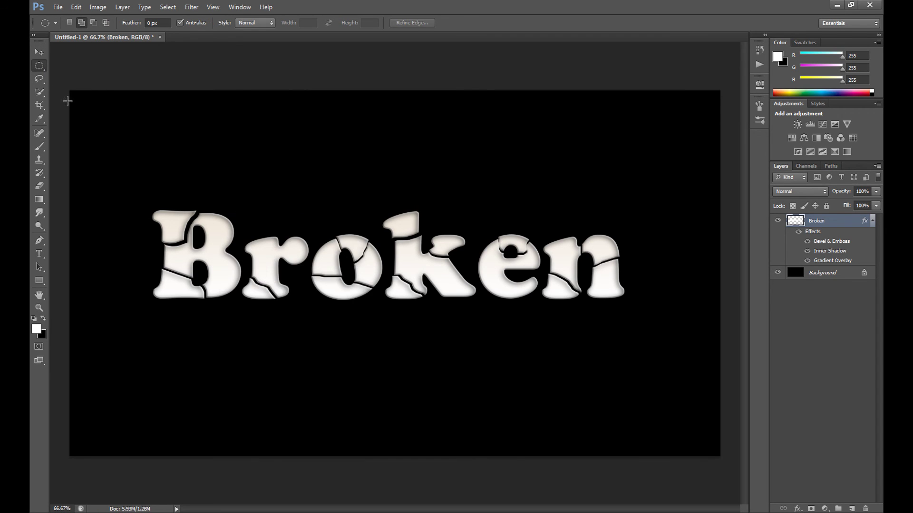
{"action": "left_click", "coordinate": [40, 78]}
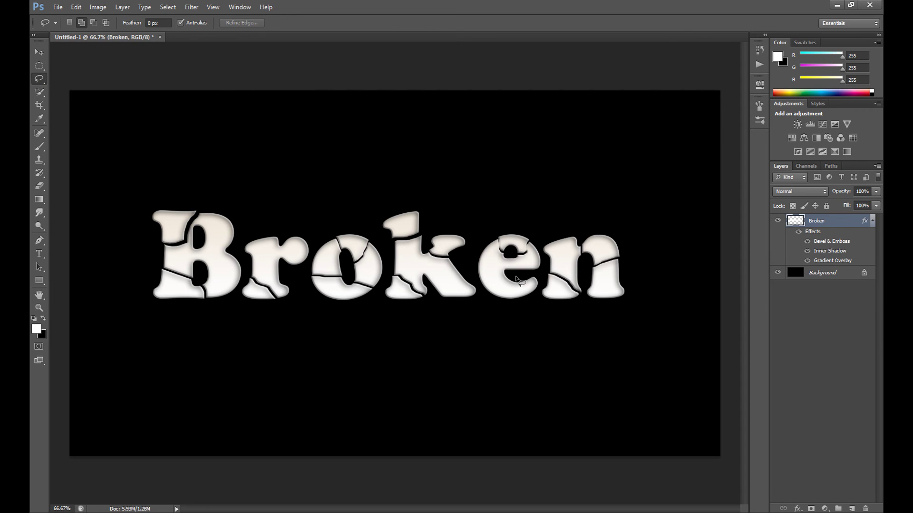
{"action": "mouse_move", "coordinate": [471, 278]}
{"action": "left_mouse_down"}
{"action": "mouse_move", "coordinate": [440, 288]}
{"action": "mouse_move", "coordinate": [458, 306]}
{"action": "mouse_move", "coordinate": [485, 292]}
{"action": "mouse_move", "coordinate": [468, 276]}
{"action": "left_mouse_up"}
{"action": "mouse_move", "coordinate": [511, 278]}
{"action": "left_mouse_down"}
{"action": "mouse_move", "coordinate": [508, 309]}
{"action": "mouse_move", "coordinate": [534, 301]}
{"action": "mouse_move", "coordinate": [538, 279]}
{"action": "mouse_move", "coordinate": [526, 275]}
{"action": "mouse_move", "coordinate": [465, 291]}
{"action": "left_mouse_up"}
{"action": "left_click", "coordinate": [38, 52]}
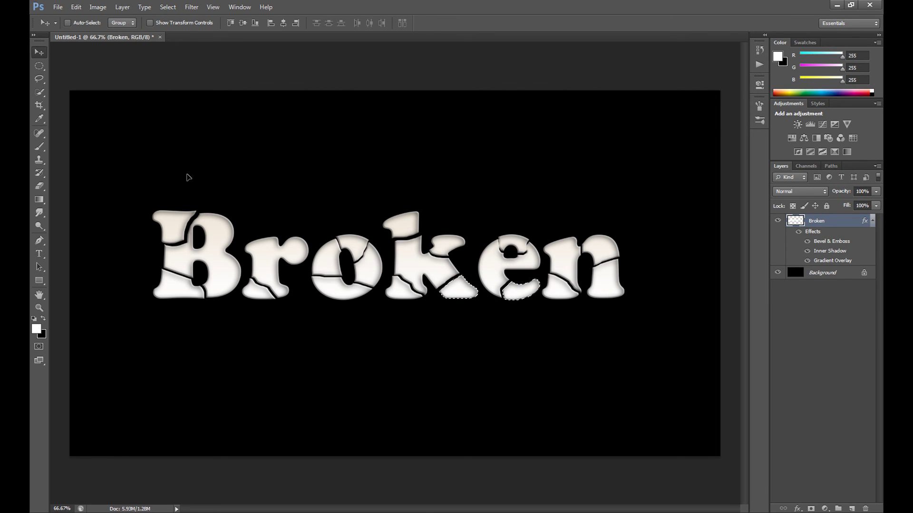
Step: Crack off the top of the r, nudge it, and clear the selection
{"action": "left_click", "coordinate": [39, 78]}
{"action": "right_click", "coordinate": [305, 222]}
{"action": "left_click", "coordinate": [333, 229]}
{"action": "mouse_move", "coordinate": [259, 225]}
{"action": "left_mouse_down"}
{"action": "mouse_move", "coordinate": [276, 262]}
{"action": "mouse_move", "coordinate": [316, 265]}
{"action": "mouse_move", "coordinate": [309, 230]}
{"action": "mouse_move", "coordinate": [260, 227]}
{"action": "mouse_move", "coordinate": [292, 224]}
{"action": "mouse_move", "coordinate": [291, 243]}
{"action": "left_mouse_up"}
{"action": "key", "text": "v"}
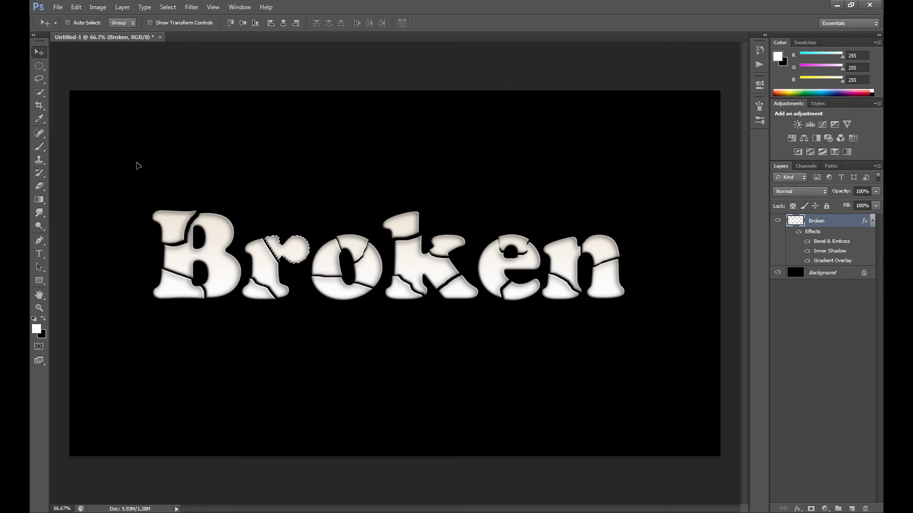
{"action": "key", "text": "m"}
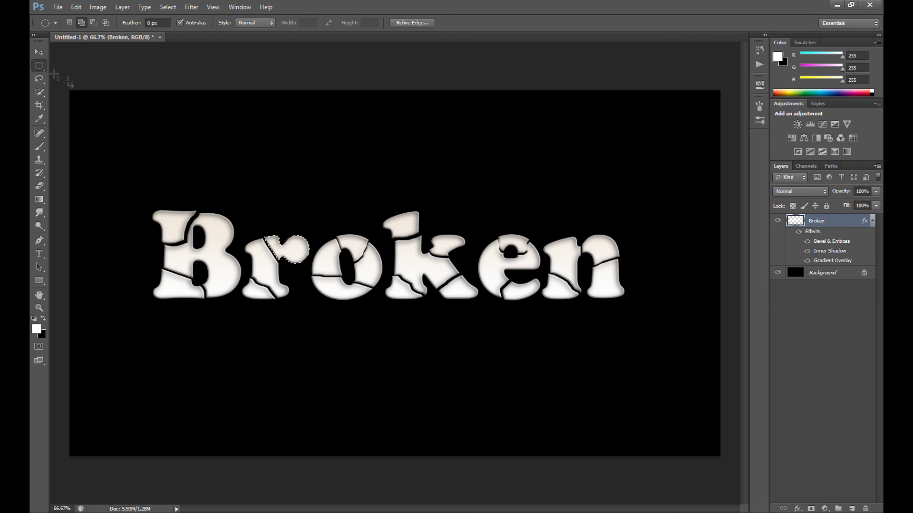
{"action": "right_click", "coordinate": [255, 219]}
{"action": "left_click", "coordinate": [266, 224]}
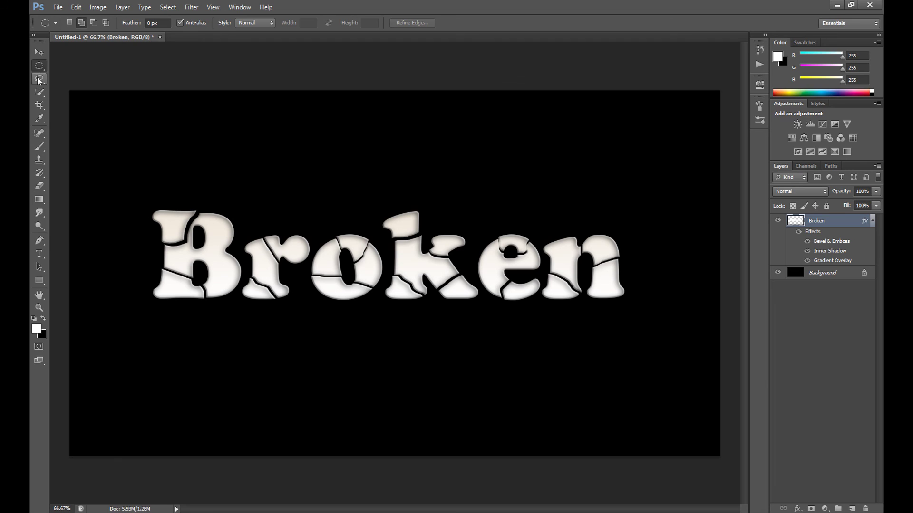
{"action": "left_click", "coordinate": [39, 52]}
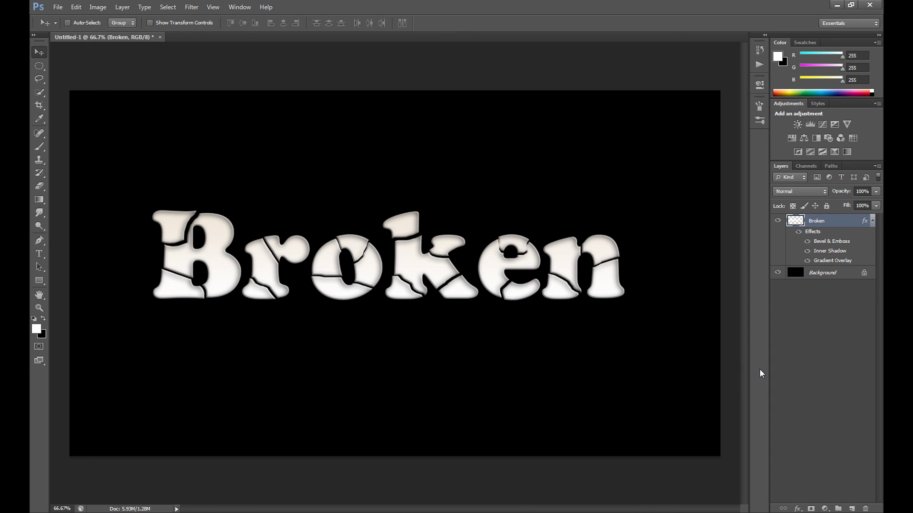